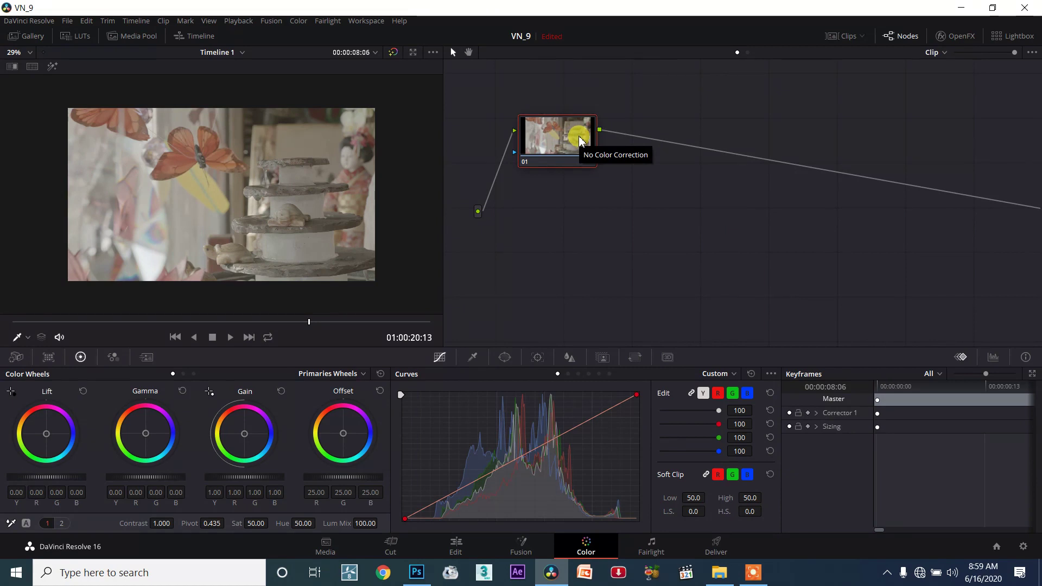
Step: Drag clip 03's ungraded node 01 toward the centre of the Node Editor
right_click(536, 135)
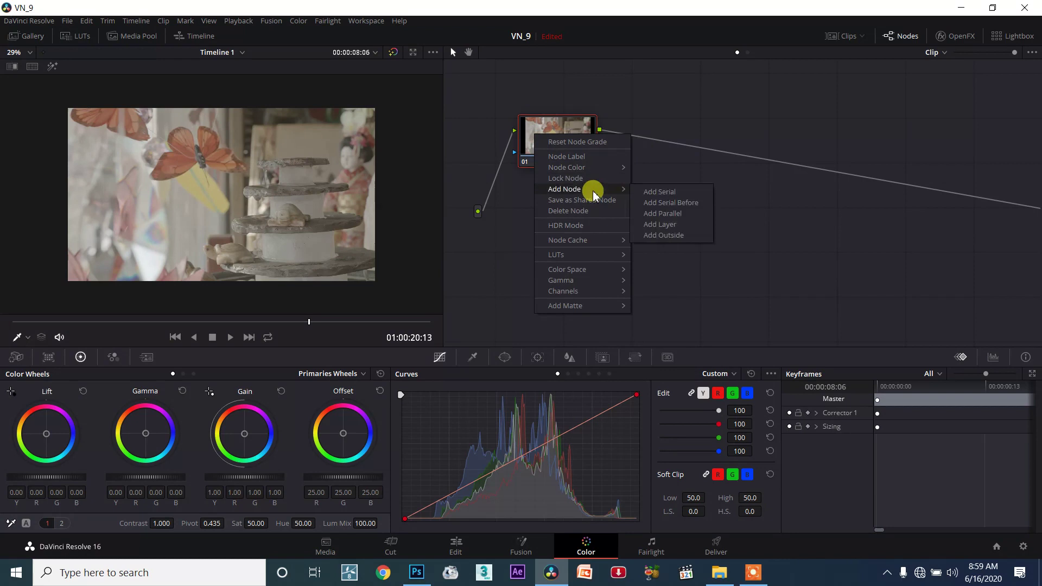
left_click(697, 207)
mouse_move(592, 136)
left_mouse_down()
mouse_move(608, 142)
mouse_move(595, 172)
mouse_move(609, 173)
left_mouse_up()
left_click(680, 212)
left_click(607, 171)
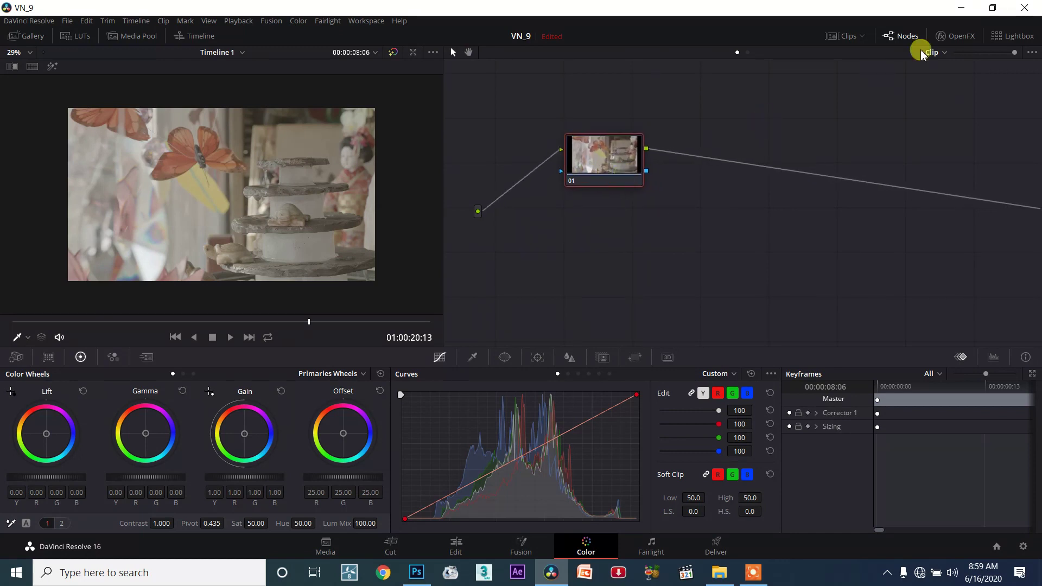
Step: Show the Clips strip, compare clip 04's nodes, then return to clip 03 and nudge node 01 up-left
left_click(841, 36)
left_click(239, 317)
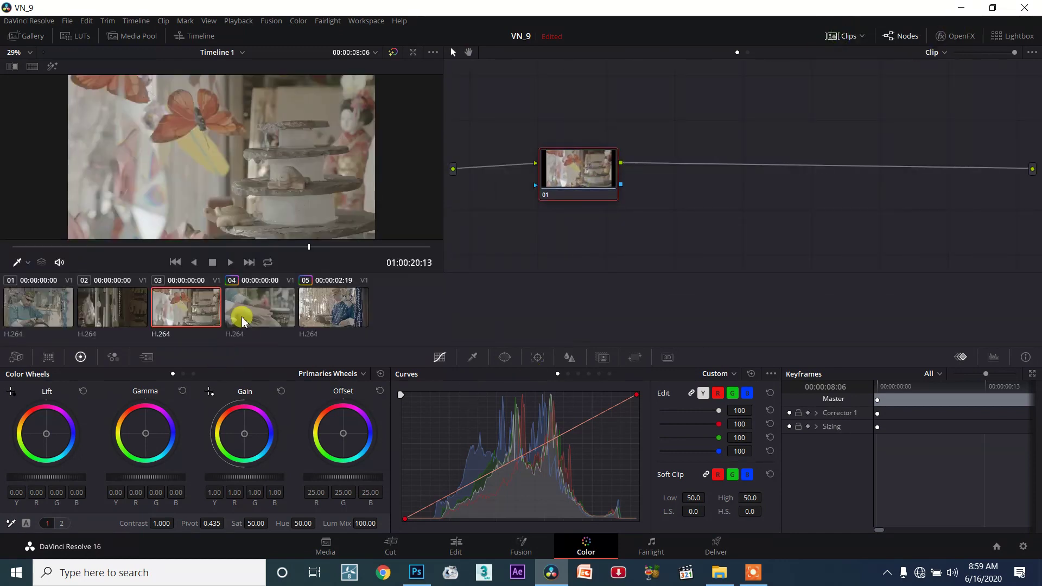
left_click(211, 317)
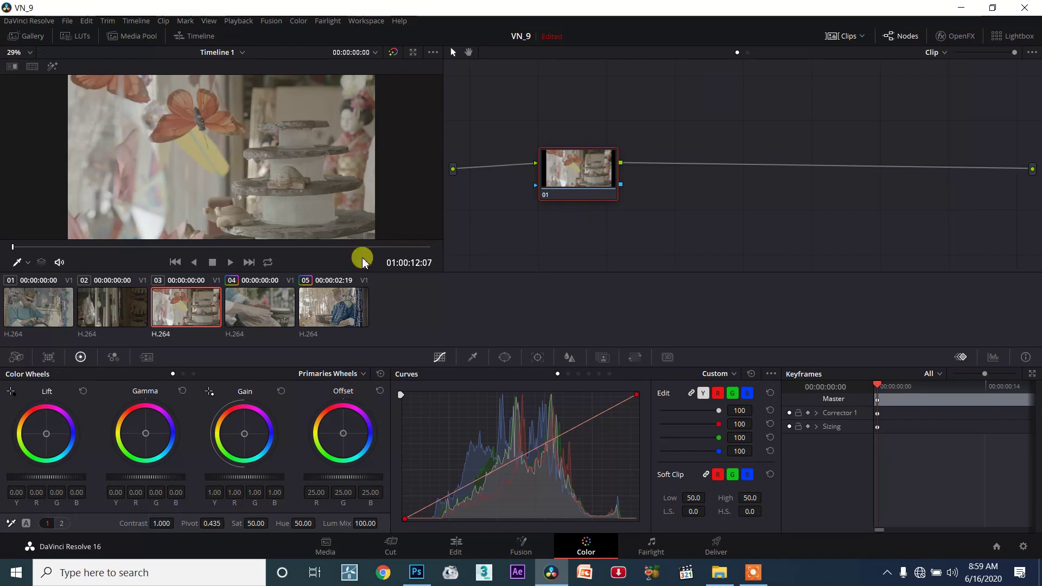
left_click(255, 302)
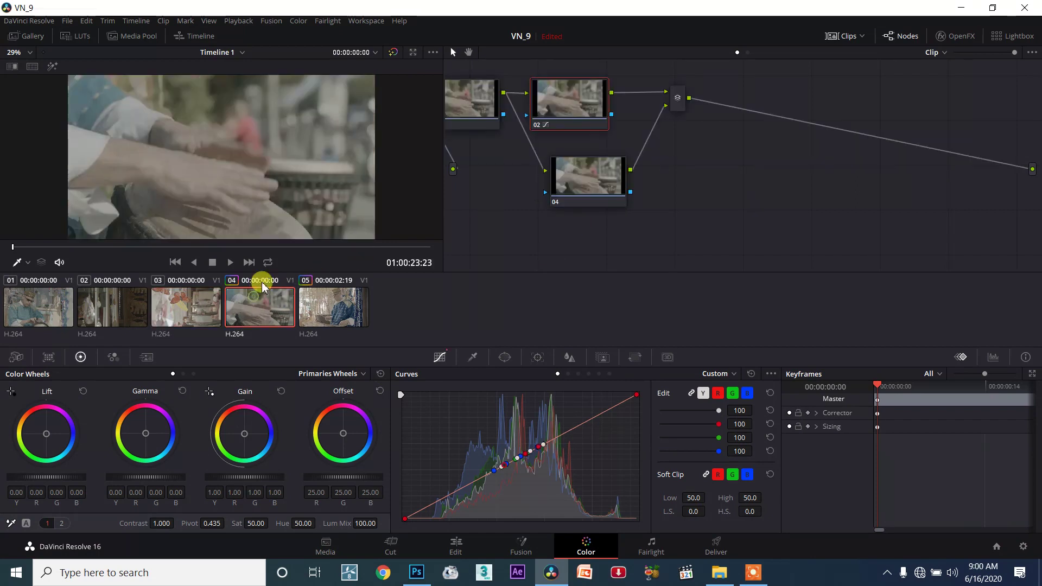
left_click(194, 315)
mouse_move(575, 164)
left_mouse_down()
mouse_move(558, 154)
mouse_move(569, 171)
left_mouse_up()
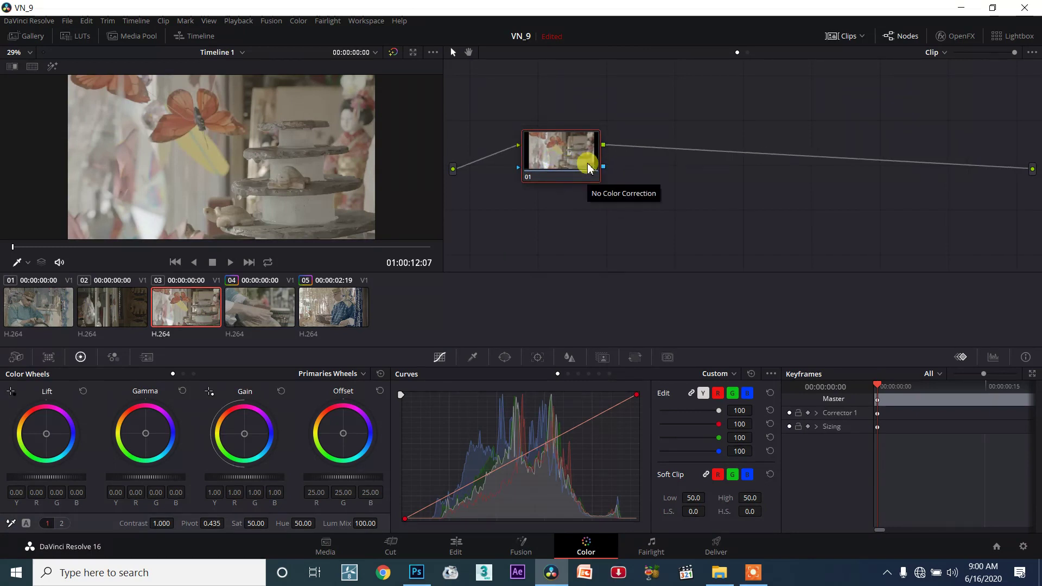
Step: Add serial node 02 with Gain 1.30, Lift -0.06, slightly lower Gamma and Offset 35.65
key("alt+s")
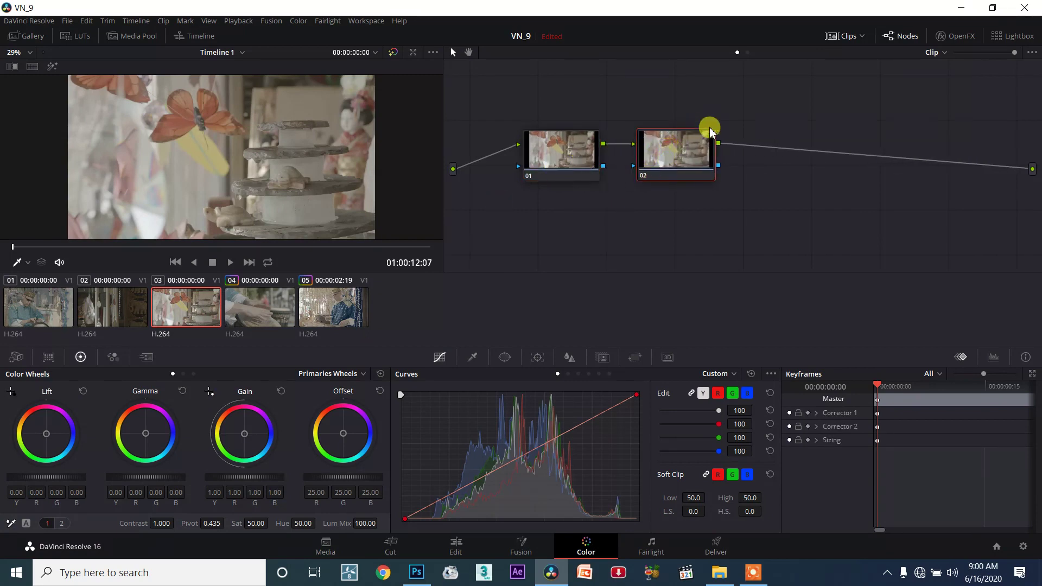
left_click_drag(710, 130, 717, 135)
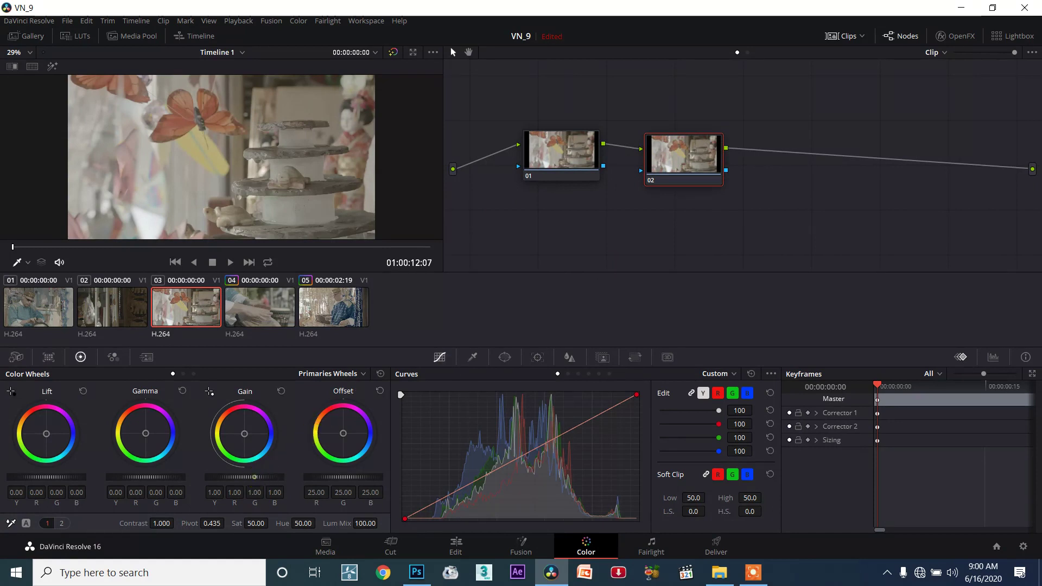
left_click_drag(254, 477, 265, 477)
left_click_drag(54, 476, 50, 475)
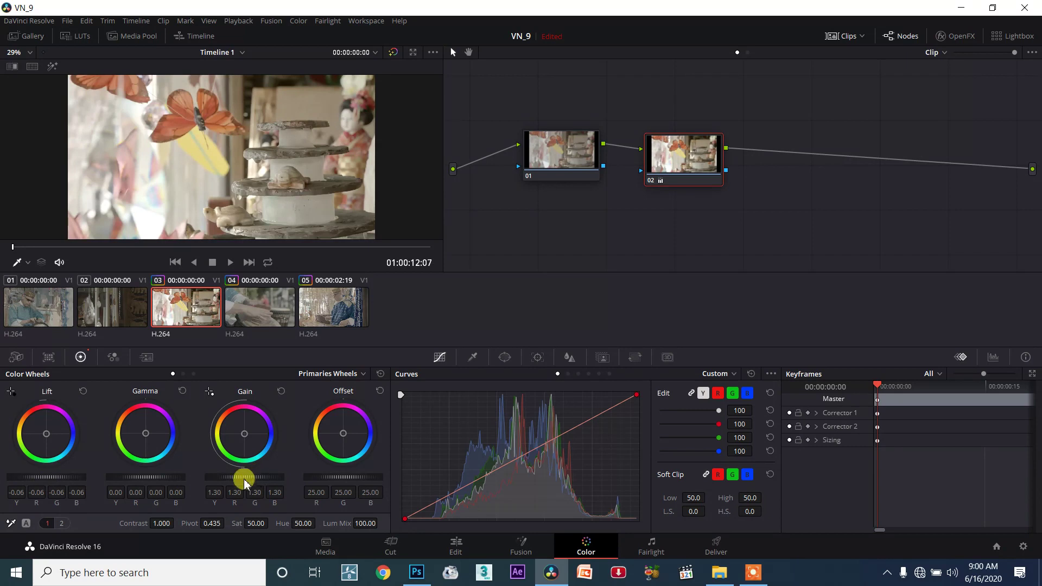
left_click_drag(152, 476, 150, 476)
left_click_drag(363, 471, 337, 475)
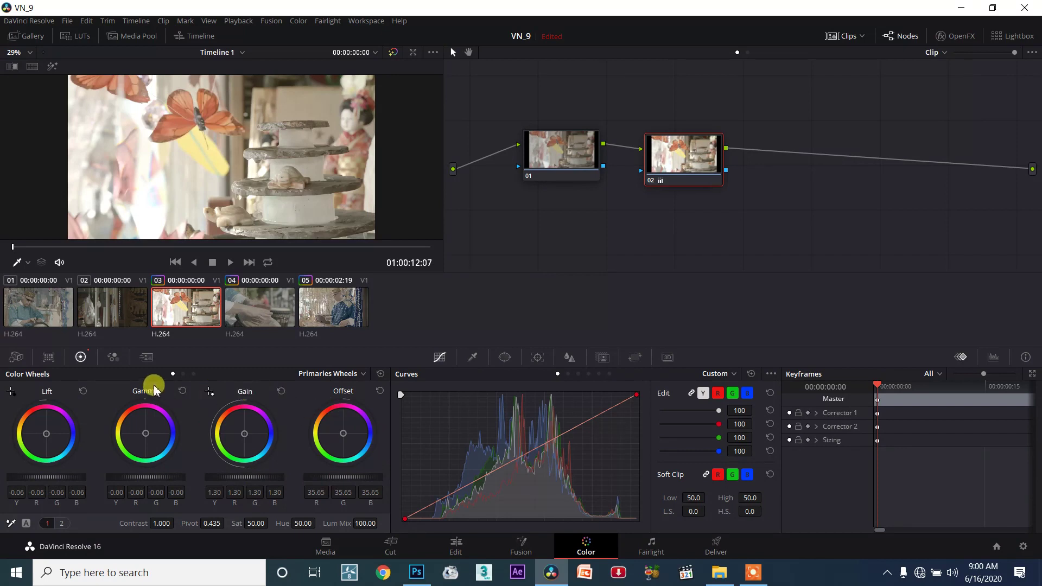
Step: In the RGB Mixer, set node 02's Green Output to G 1.59 and B -0.54
left_click(113, 357)
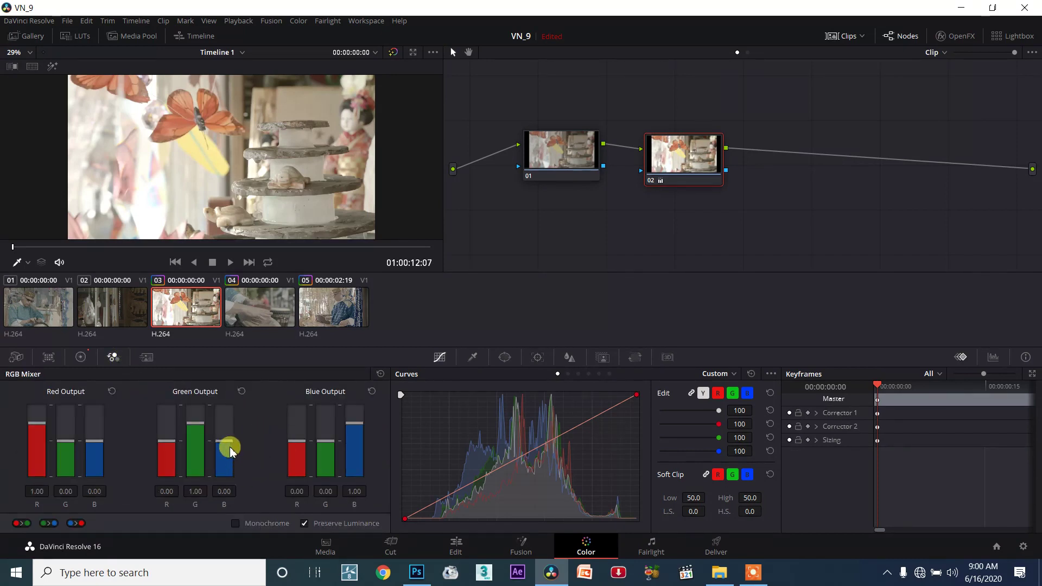
mouse_move(227, 446)
left_mouse_down()
mouse_move(227, 455)
mouse_move(199, 408)
left_mouse_up()
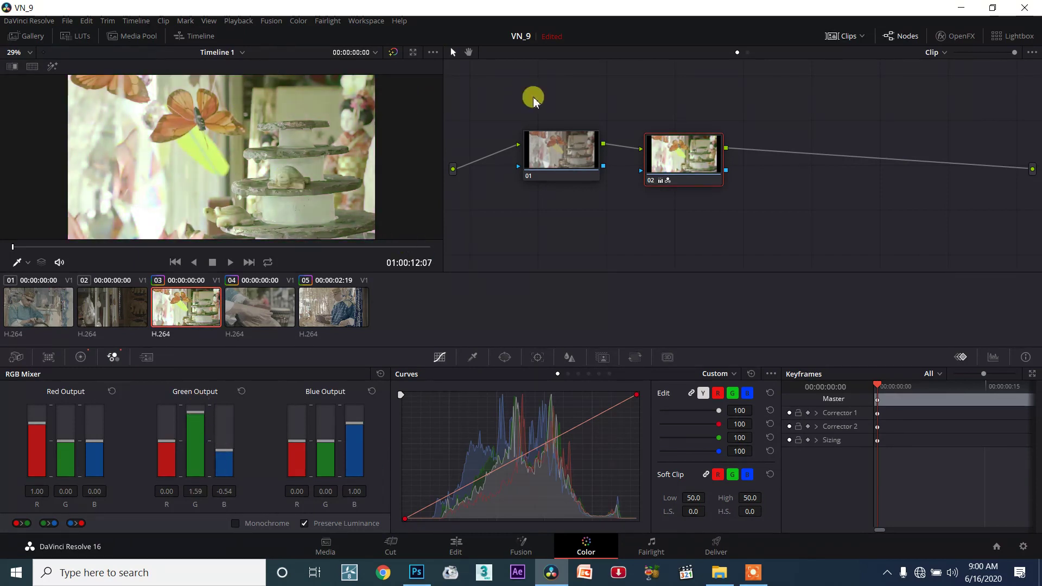
left_click_drag(802, 181, 763, 192)
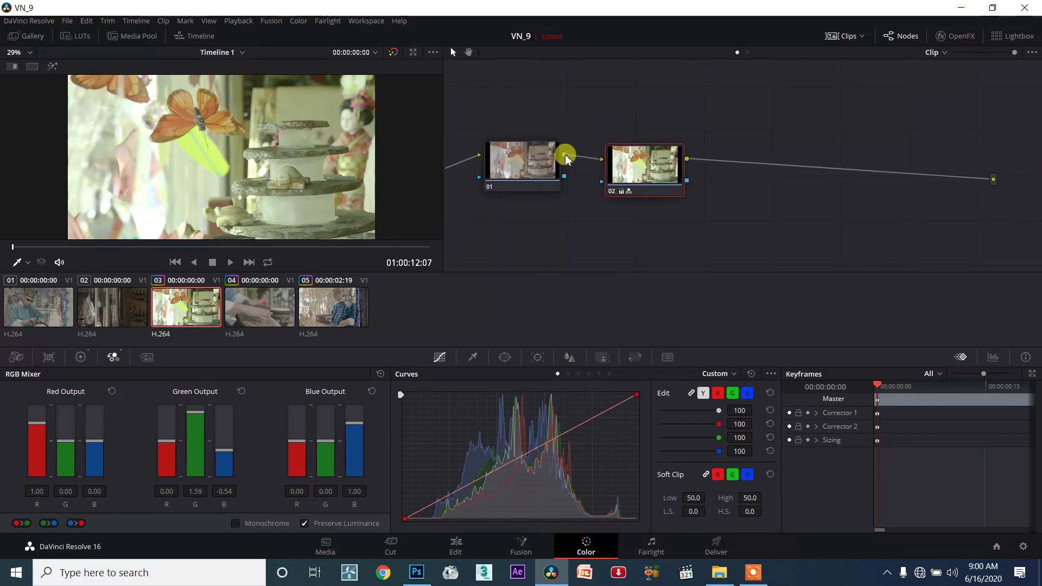
left_click_drag(687, 159, 993, 180)
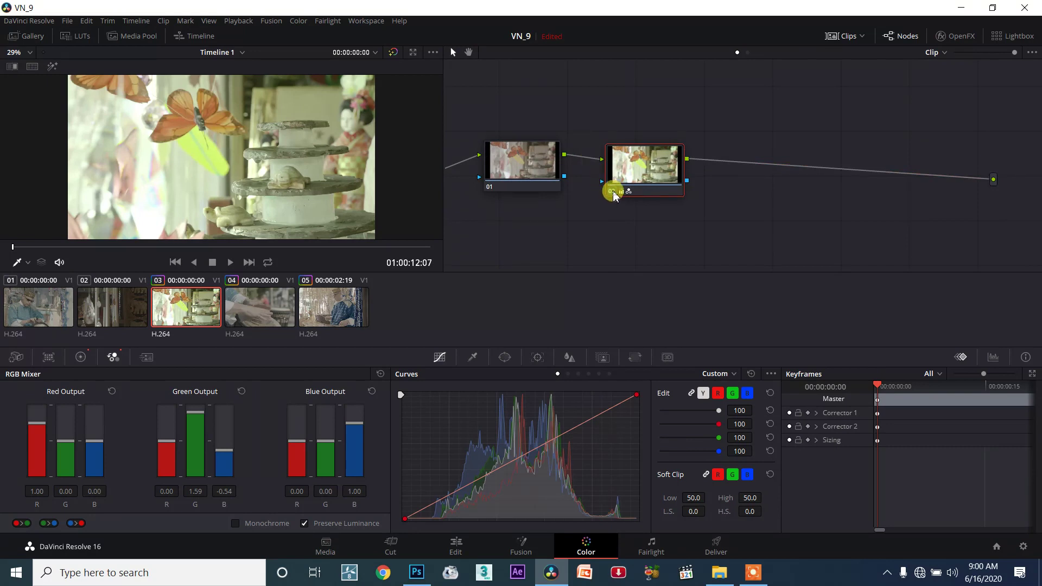
Step: Toggle node 02 off and on twice to compare the green tint, then return to Color Wheels
left_click(612, 191)
left_click(613, 191)
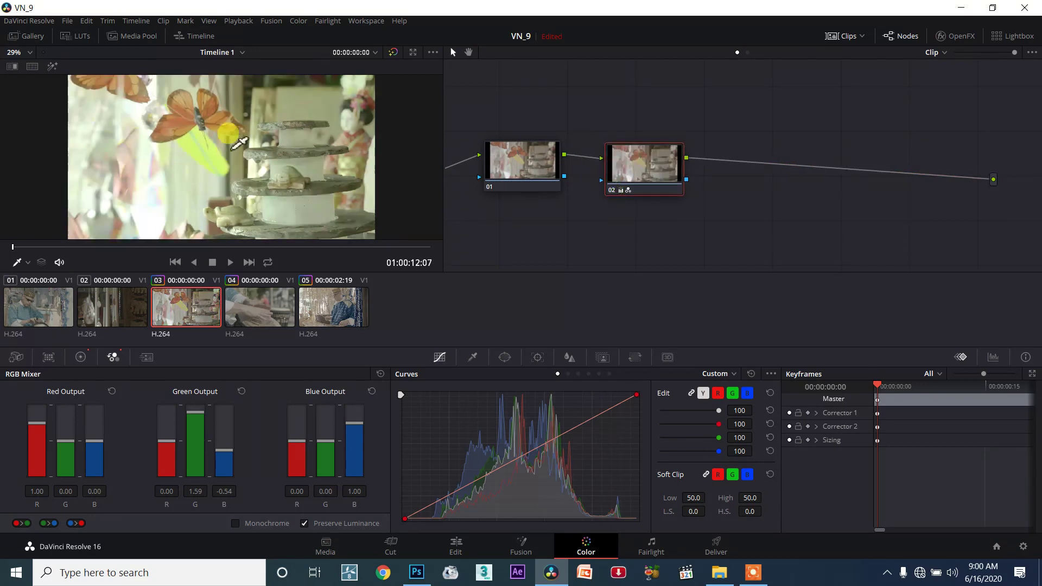
left_click(614, 191)
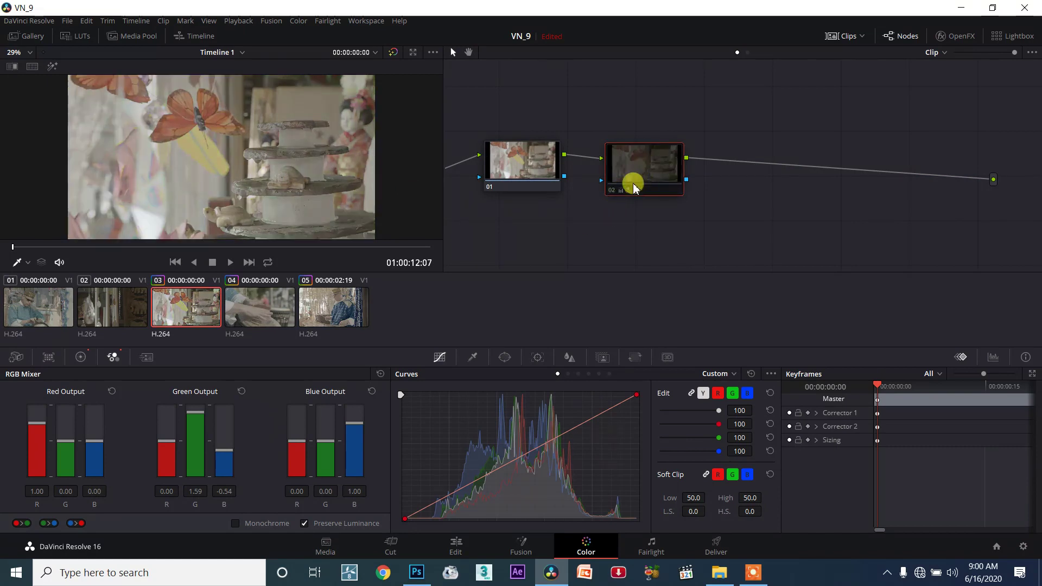
left_click(613, 191)
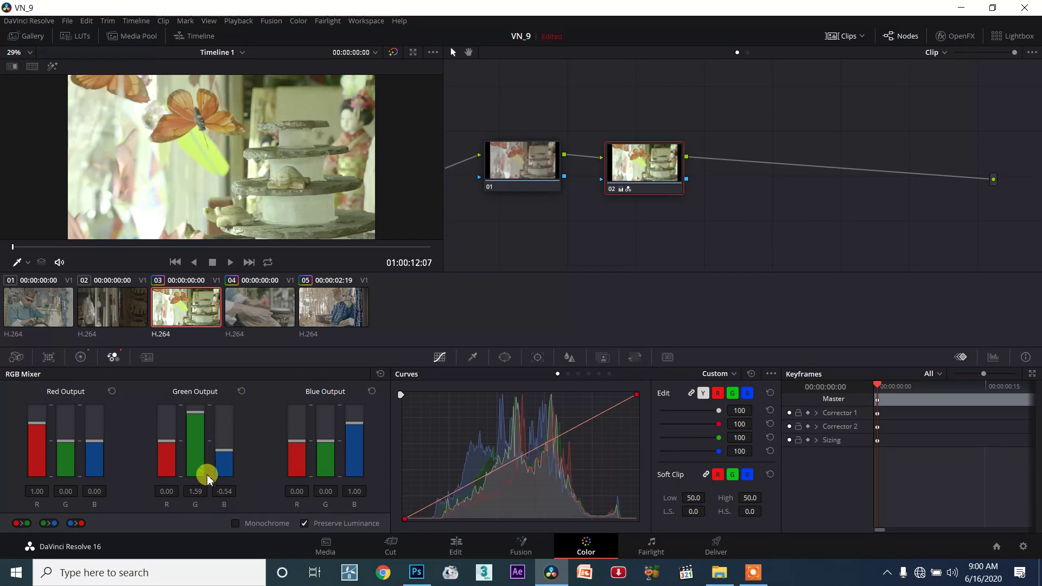
left_click(82, 358)
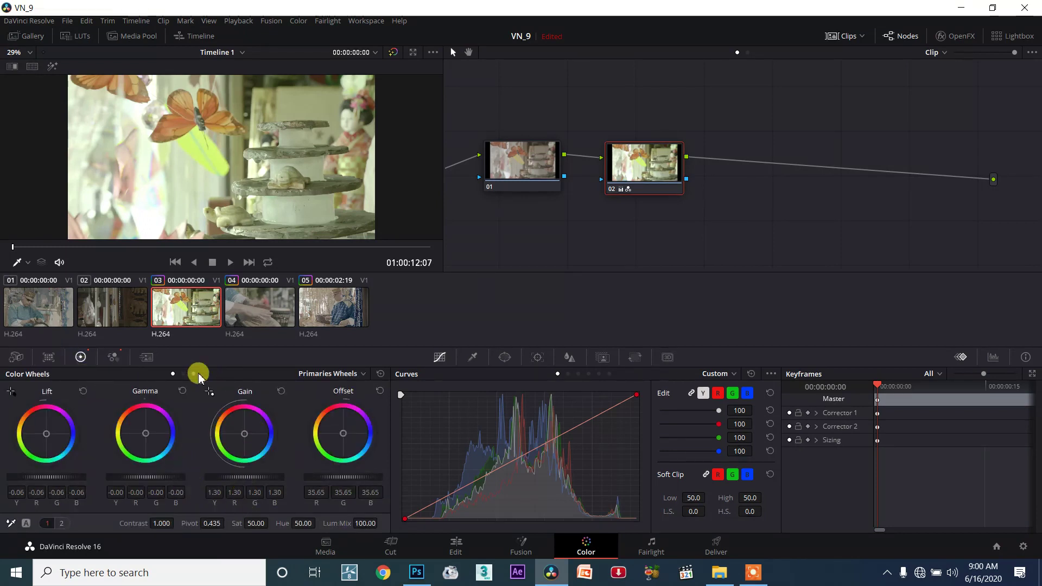
Step: Apply Reset All Grades and Nodes to clip 04, then return to clip 03 and recentre its nodes
left_click(259, 307)
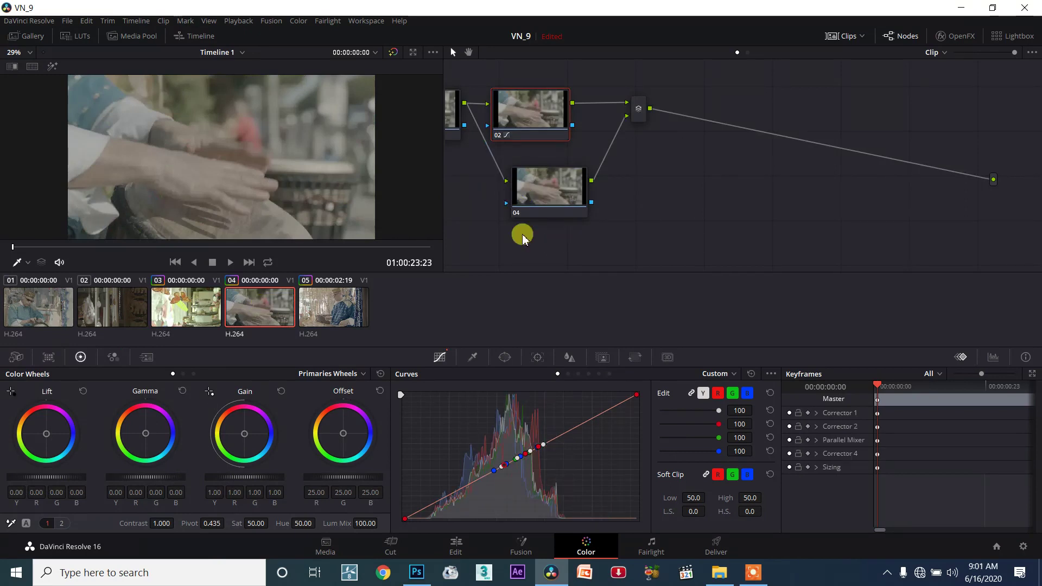
right_click(618, 206)
left_click(641, 216)
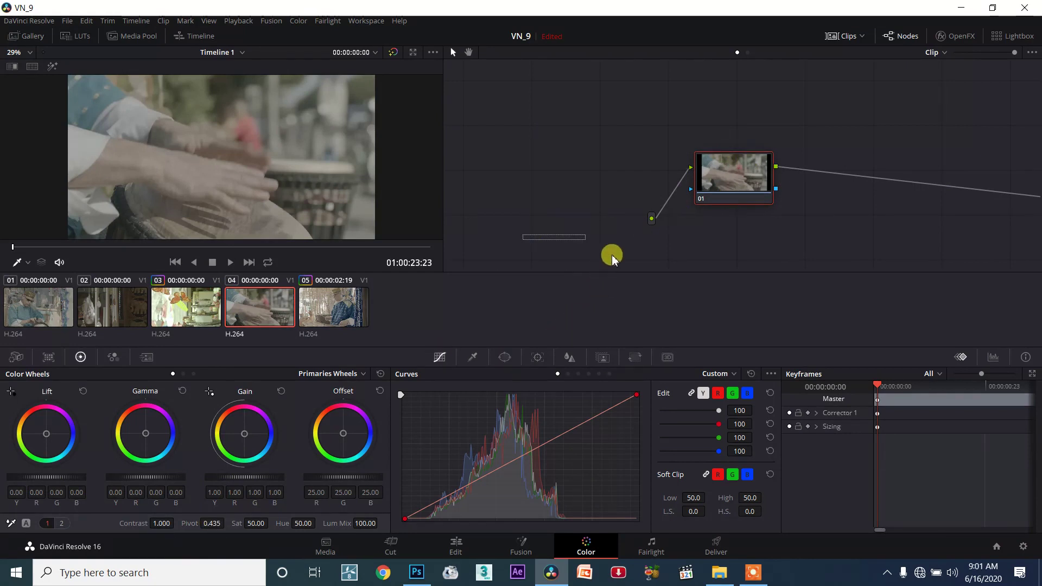
left_click_drag(487, 154, 571, 271)
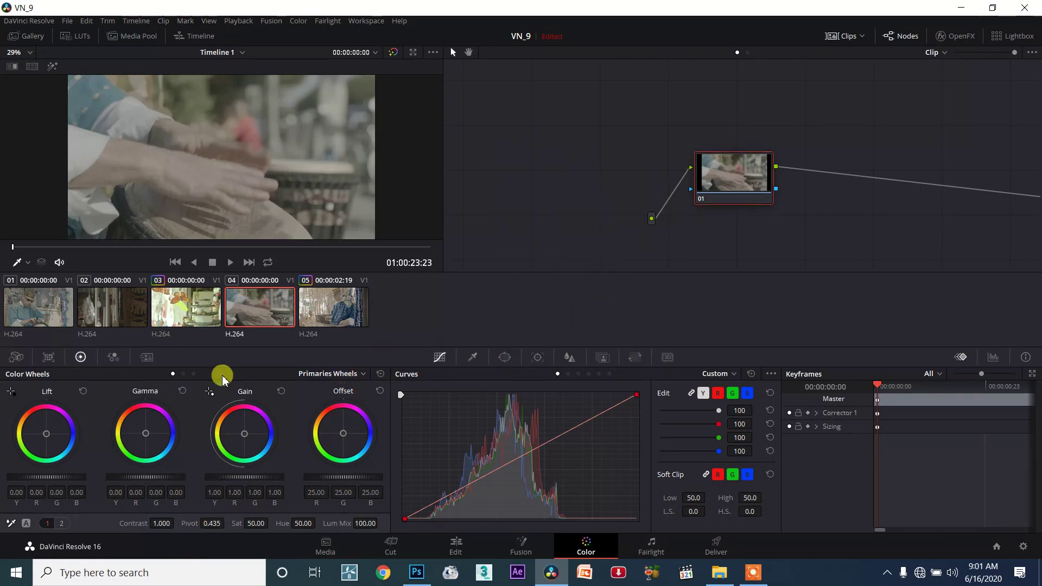
left_click(209, 298)
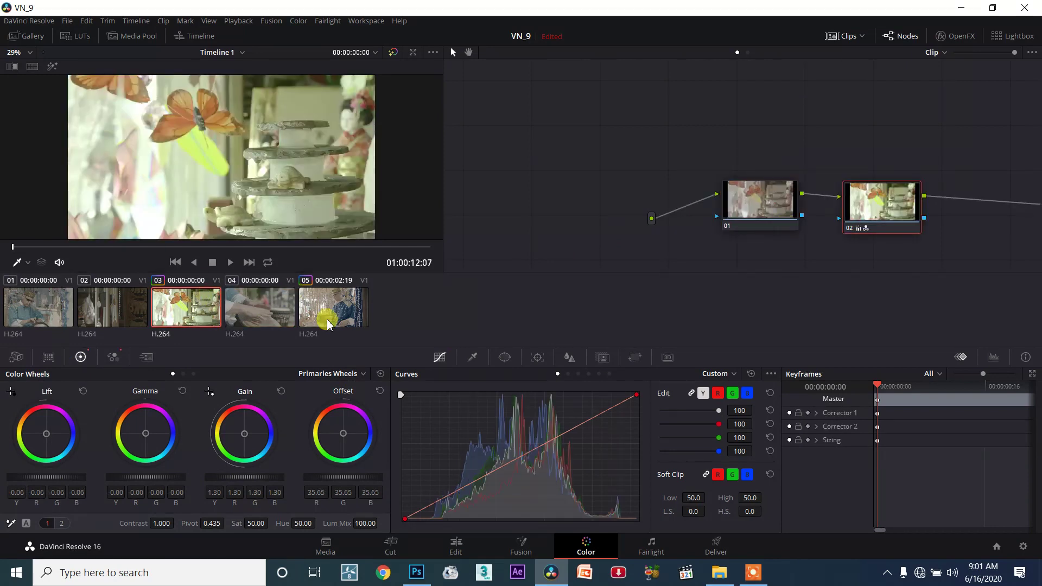
mouse_move(610, 249)
left_mouse_down()
mouse_move(662, 201)
mouse_move(663, 210)
mouse_move(695, 166)
left_mouse_up()
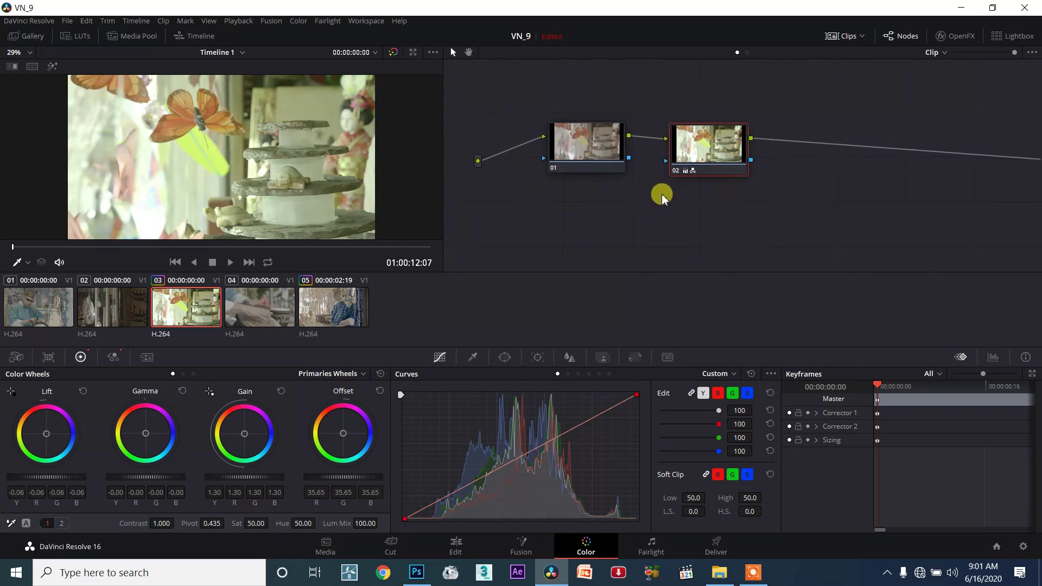
Step: Save clip 03's node 02 as Shared Node 1, then move clip 04's node 01
right_click(702, 159)
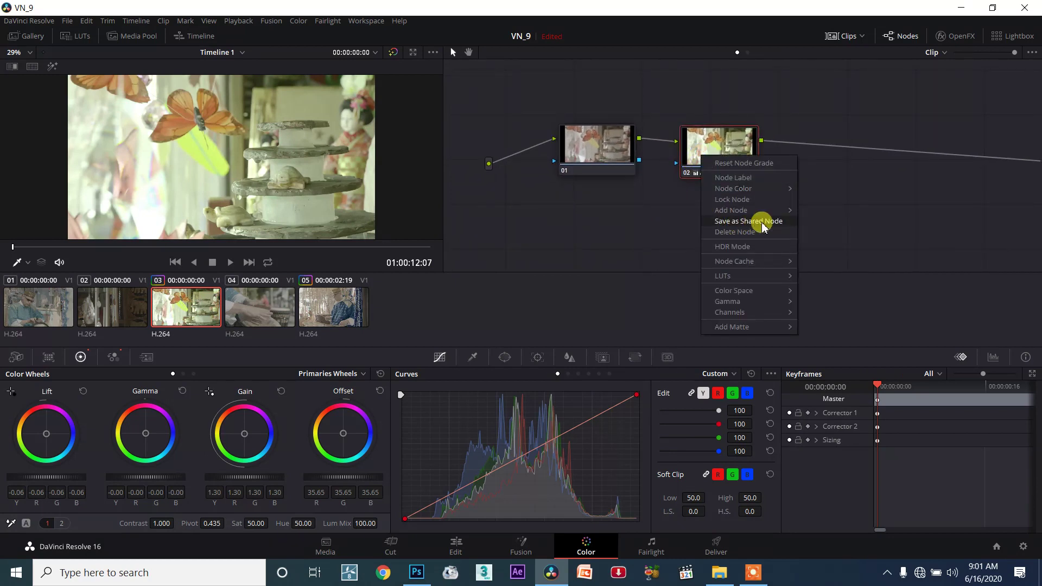
left_click(788, 226)
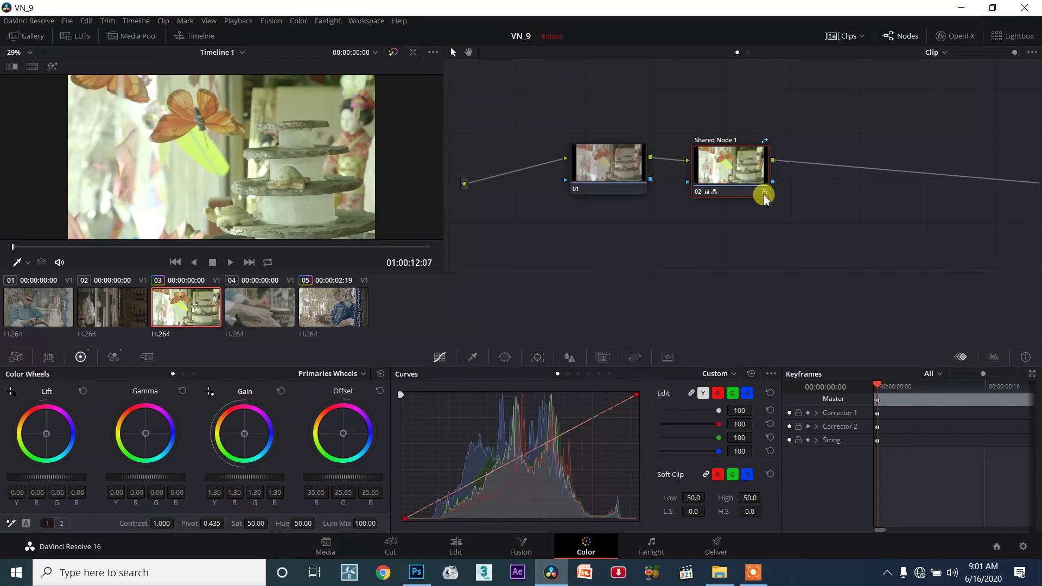
mouse_move(765, 199)
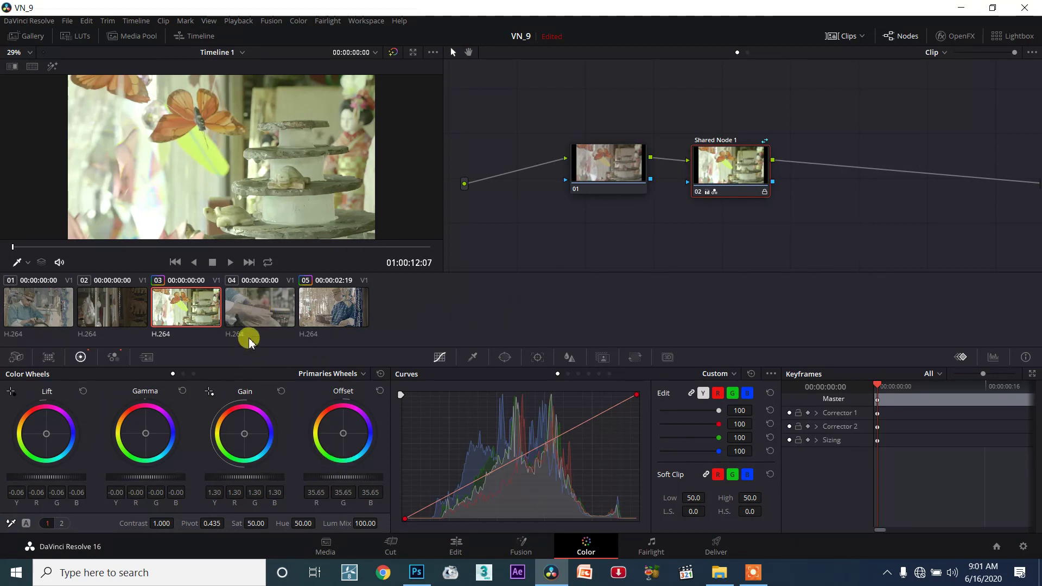
left_click(262, 296)
left_click_drag(609, 186, 648, 162)
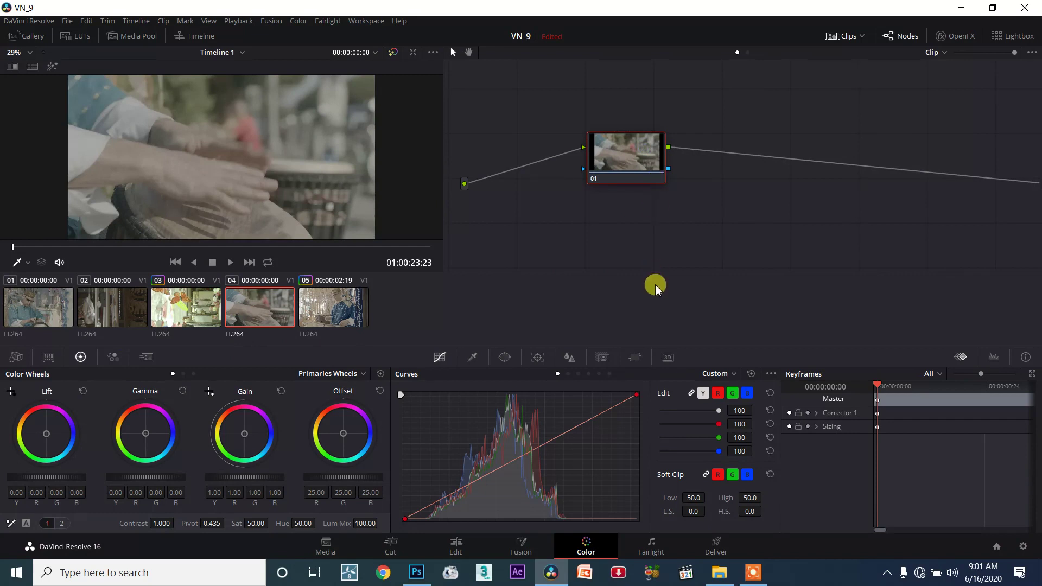
Step: Add serial node 02 to clip 04, browse its Add Node menu, then select clip 03's shared node
key("alt+s")
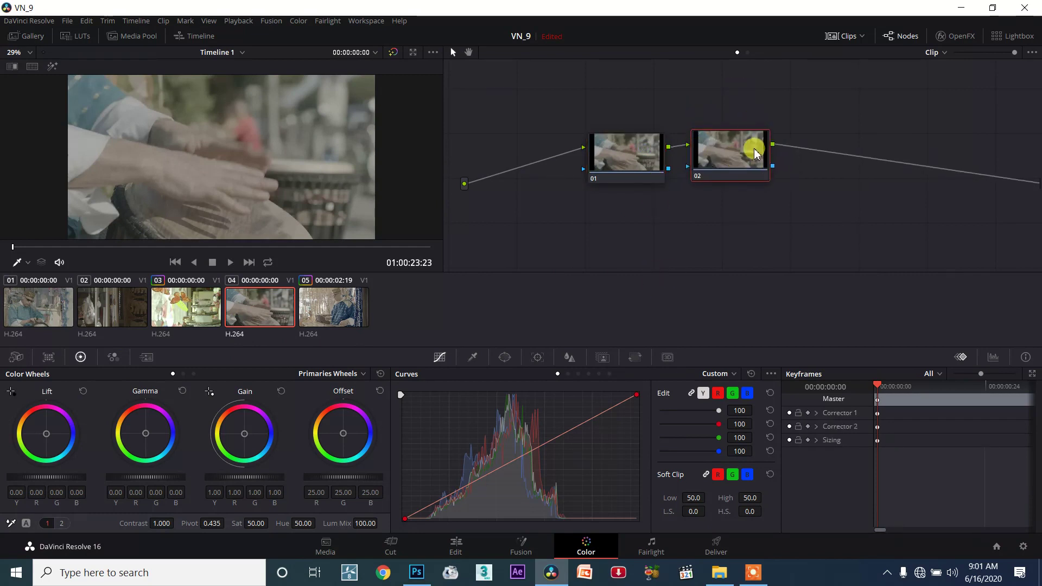
left_click_drag(755, 152, 762, 156)
right_click(758, 147)
left_click(744, 144)
right_click(748, 146)
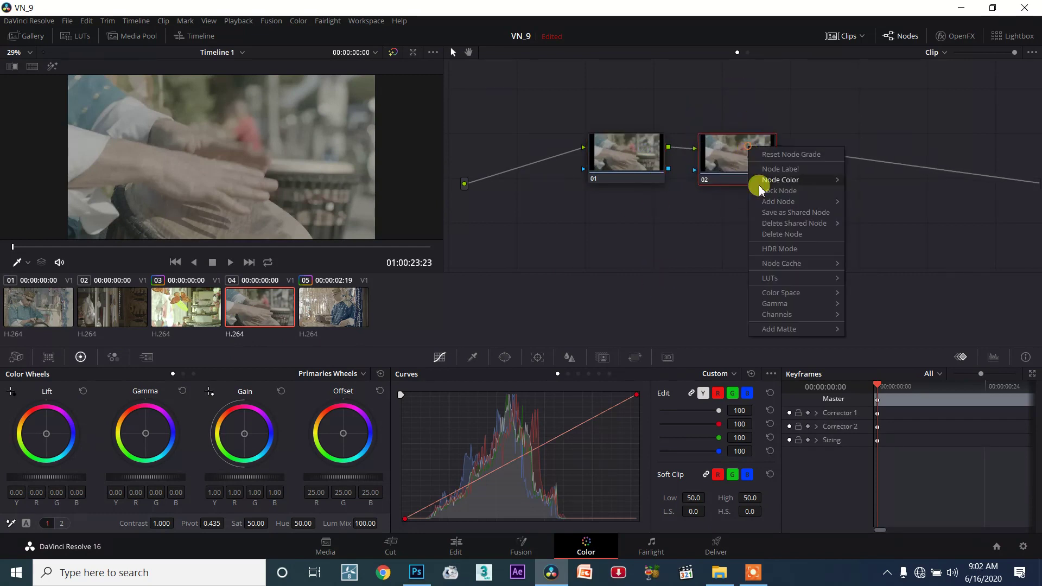
mouse_move(792, 222)
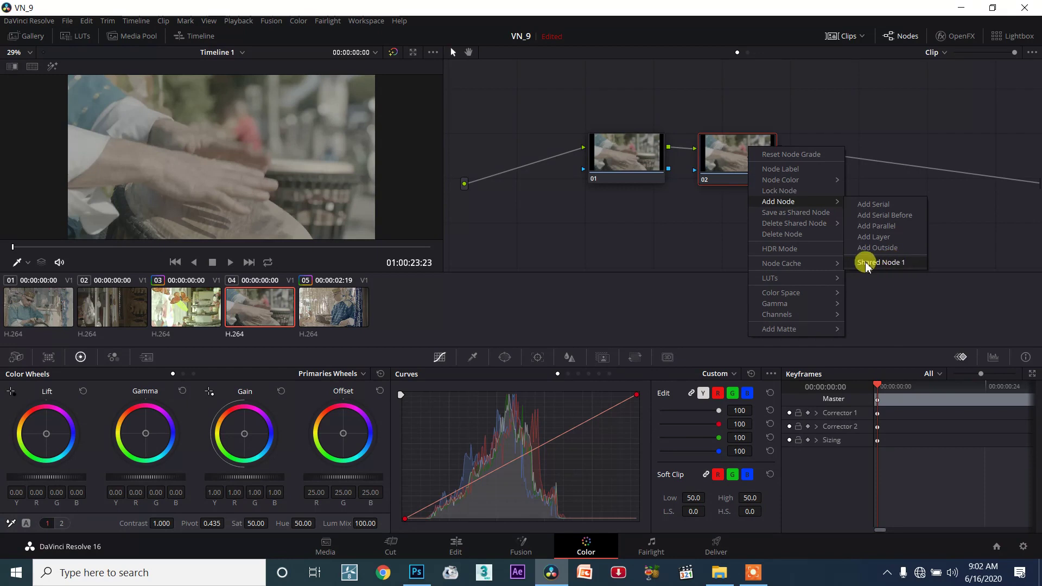
left_click(518, 228)
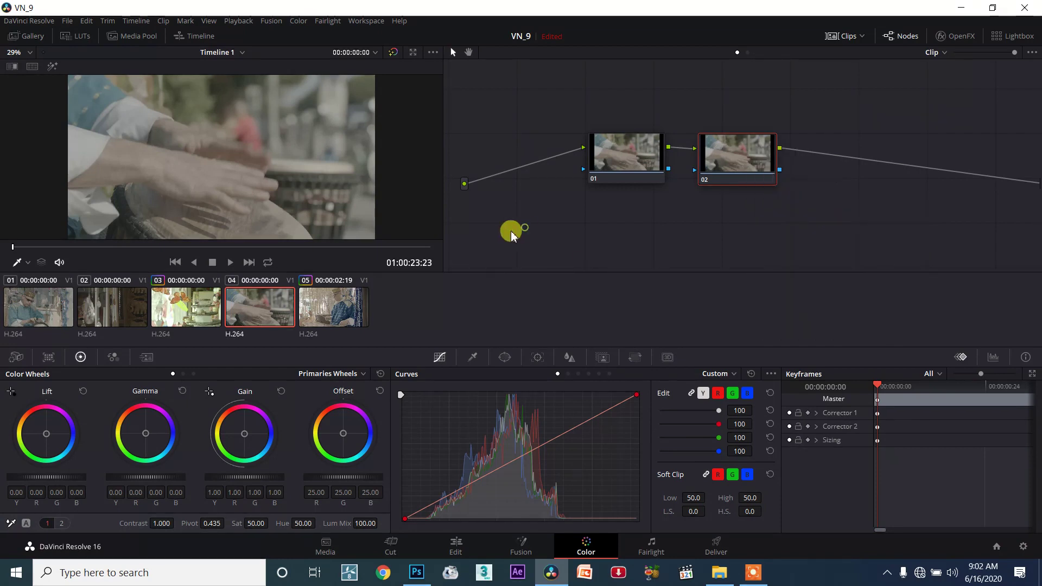
left_click(215, 293)
left_click(723, 144)
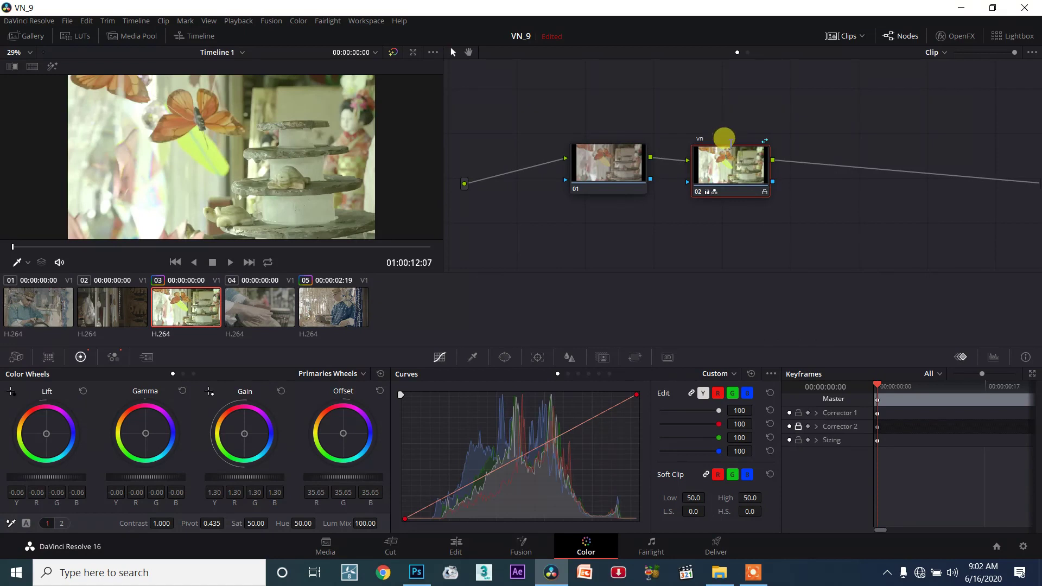
Step: Check clips 04 and 05, and open clip 04's node 02 menu without choosing anything
left_click(288, 320)
left_click(324, 317)
left_click(264, 321)
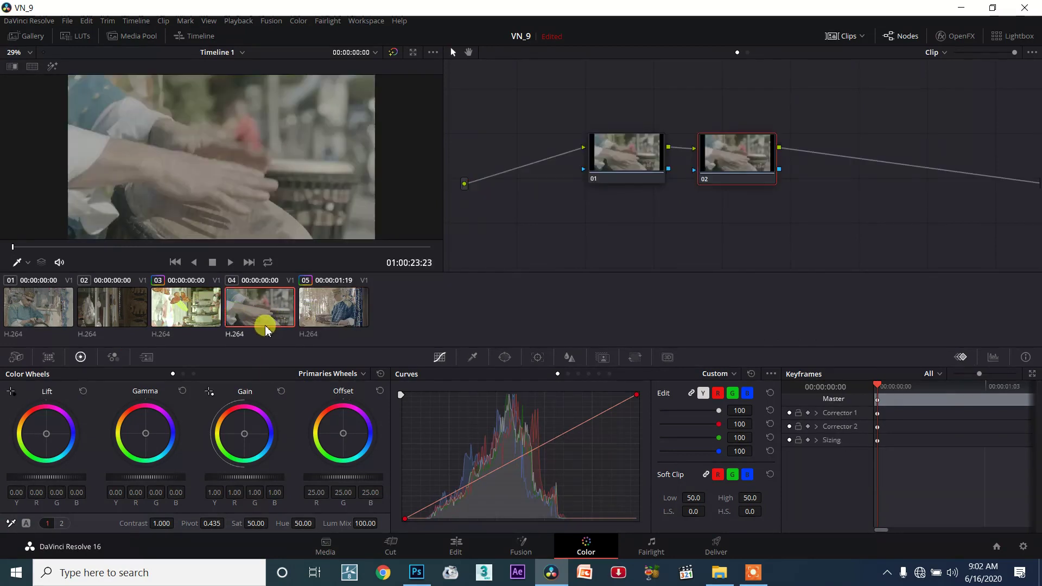
right_click(754, 168)
mouse_move(825, 218)
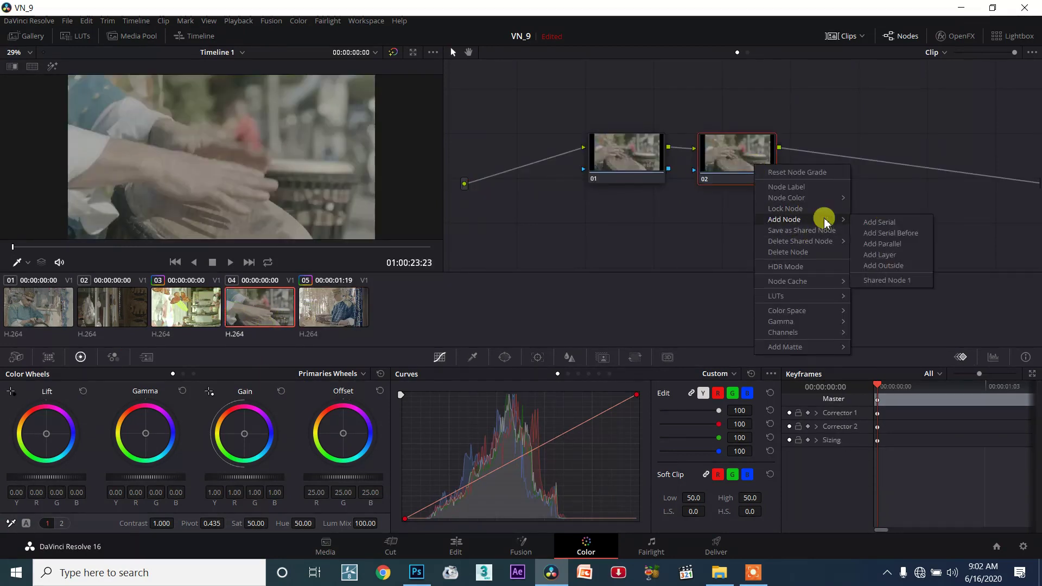
left_click(886, 280)
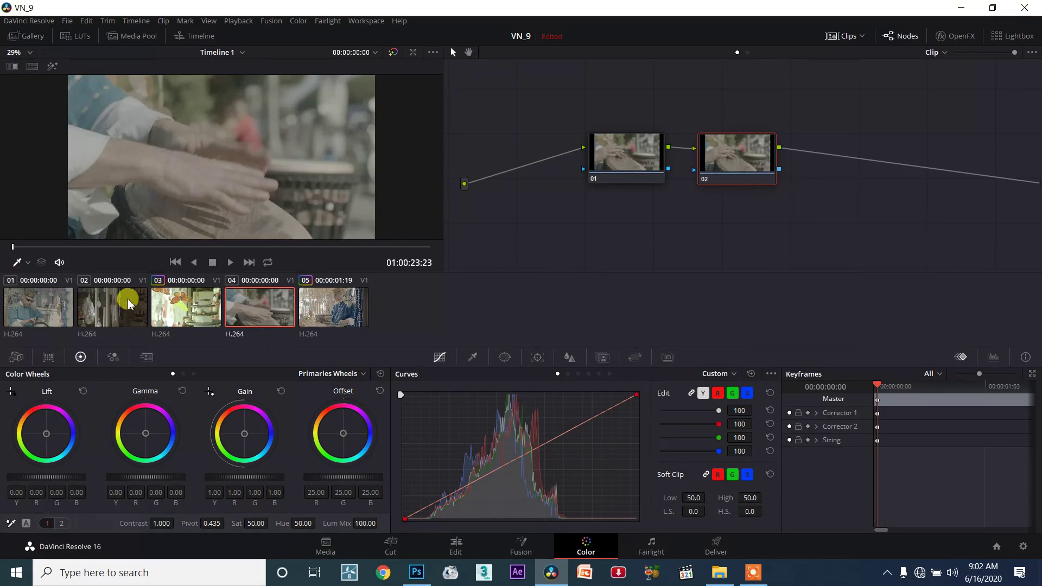
Step: Label clip 03's shared node 'vn', then move to clip 04
left_click(204, 302)
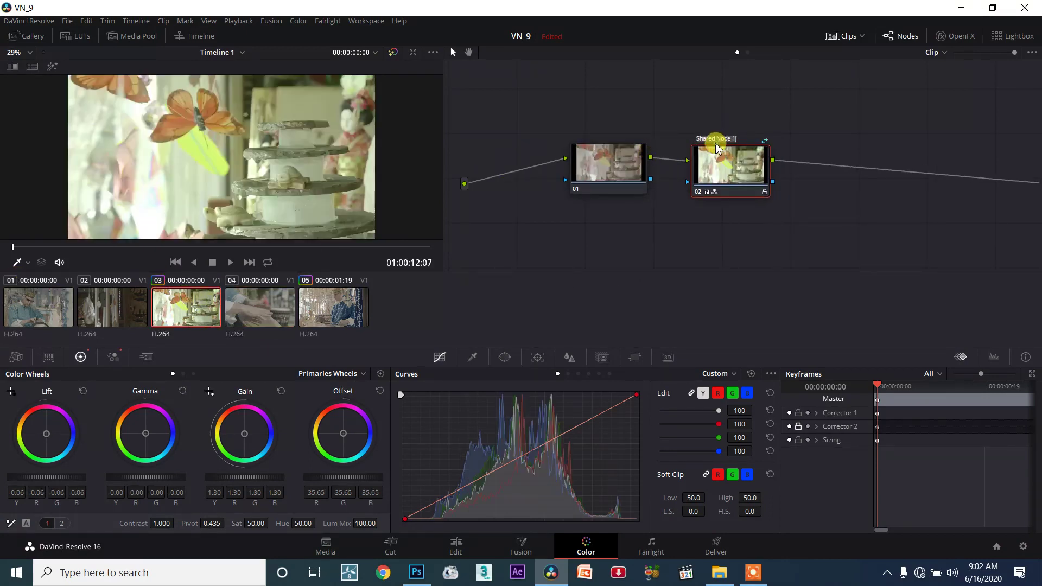
type("vn")
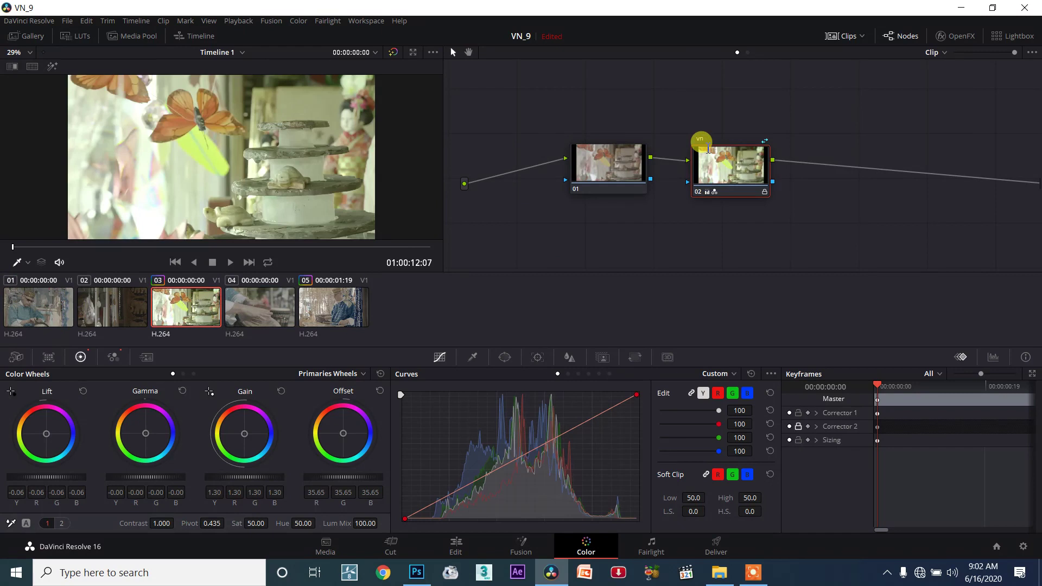
left_click(568, 294)
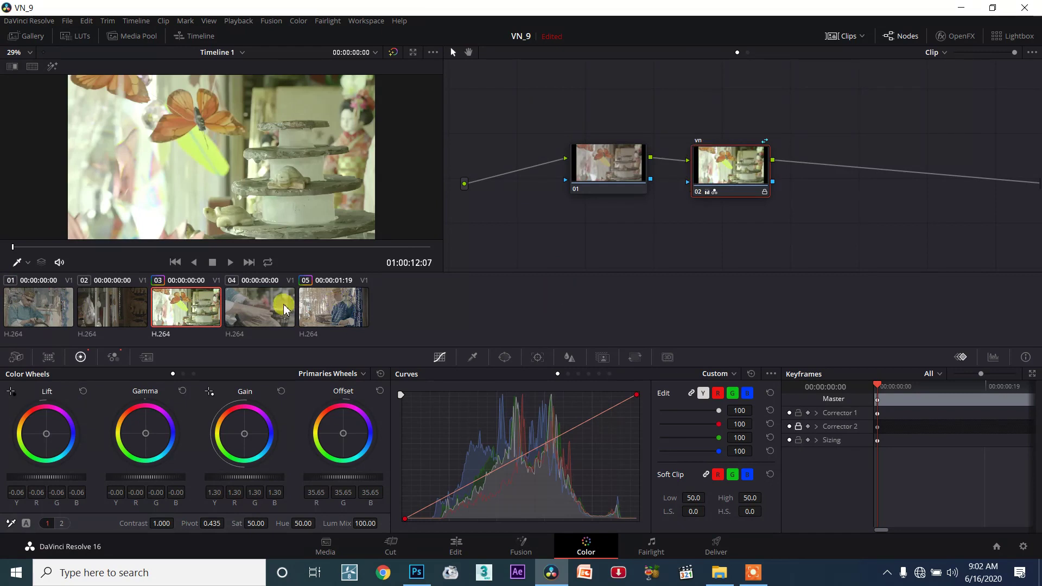
left_click(284, 310)
Step: Append the shared 'vn' node as node 03 after clip 04's node 02 via Add Node
right_click(750, 144)
mouse_move(775, 263)
mouse_move(813, 204)
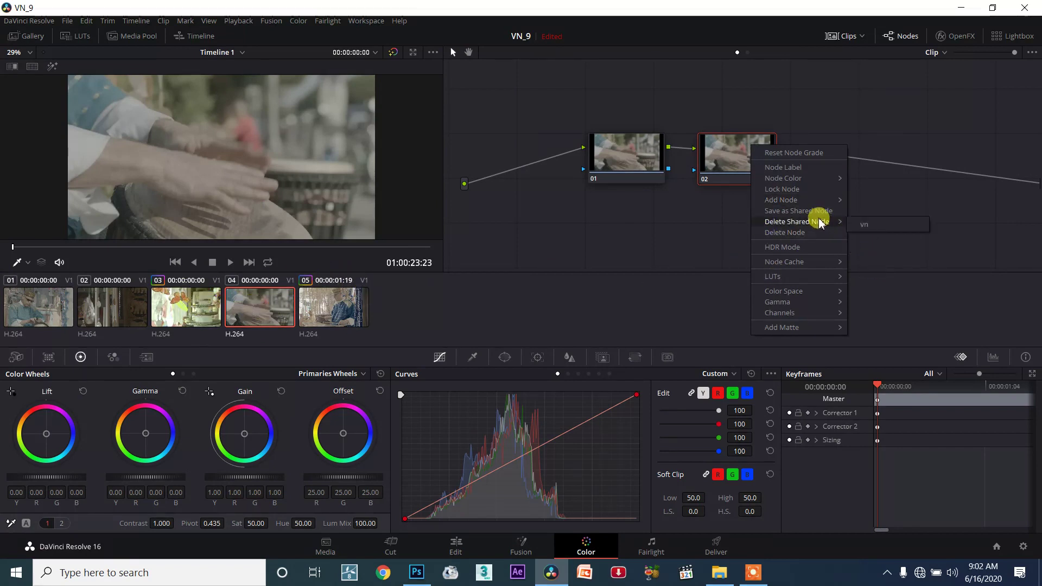
left_click(812, 199)
left_click(869, 263)
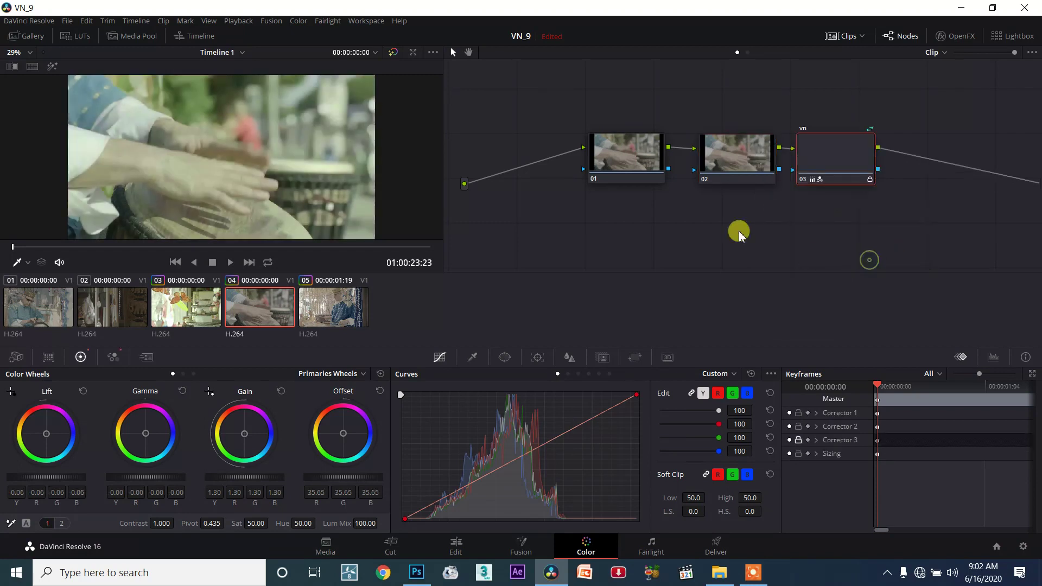
left_click(207, 303)
left_click(226, 302)
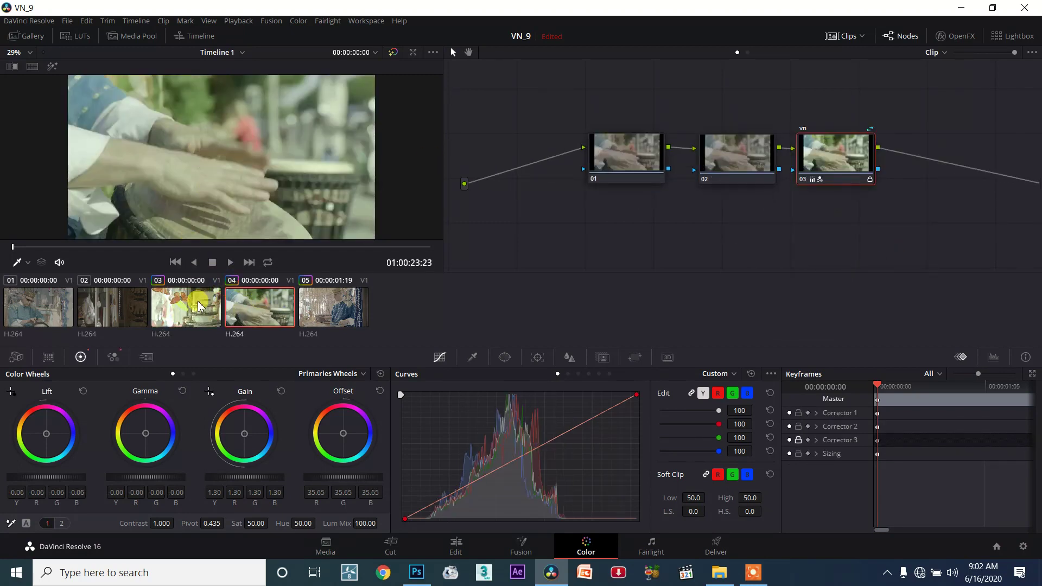
Step: Compare the grades of clips 03 and 04, then switch to clip 05
left_click(203, 305)
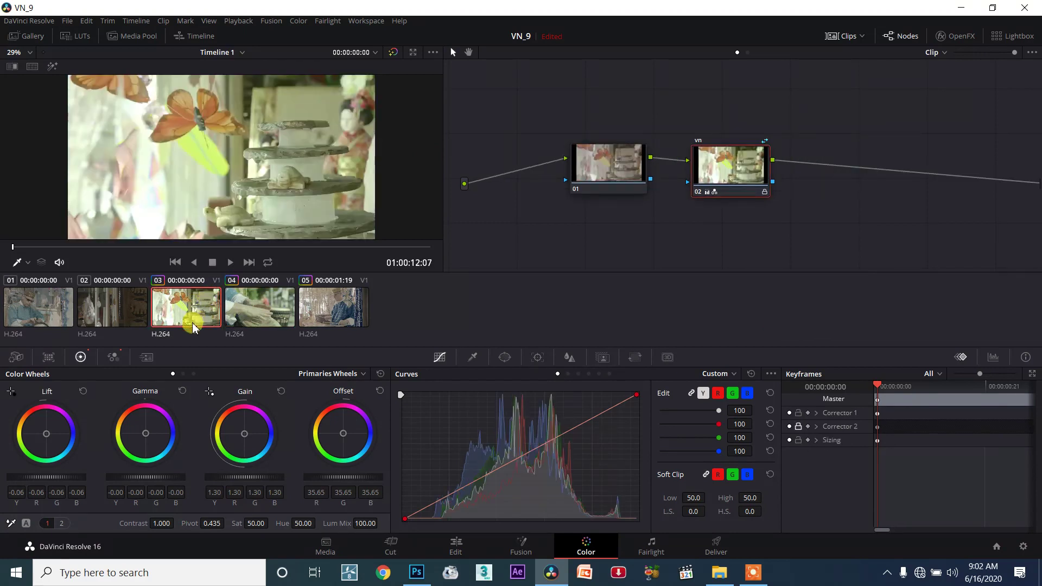
left_click(244, 312)
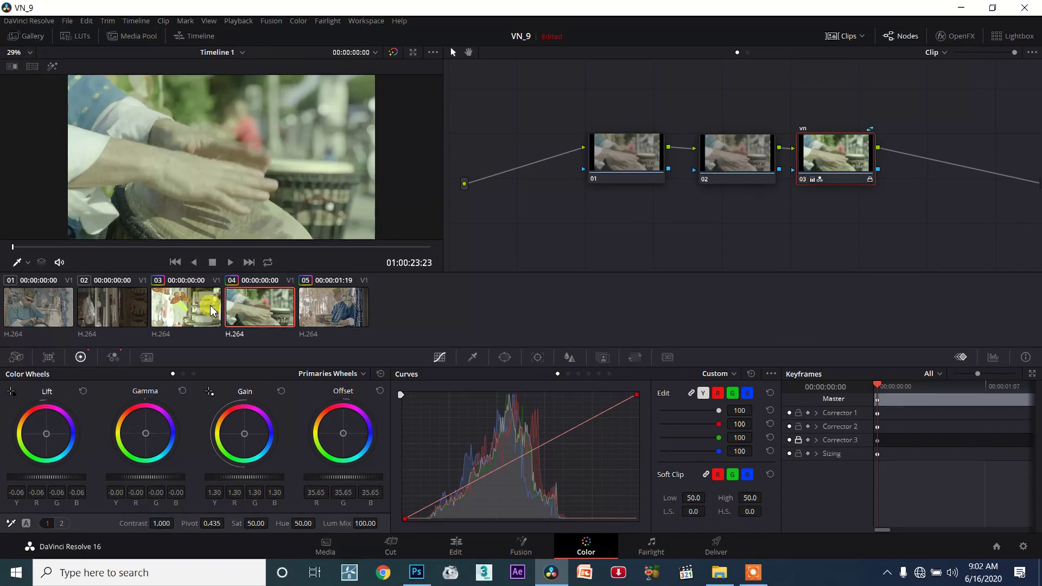
left_click(345, 307)
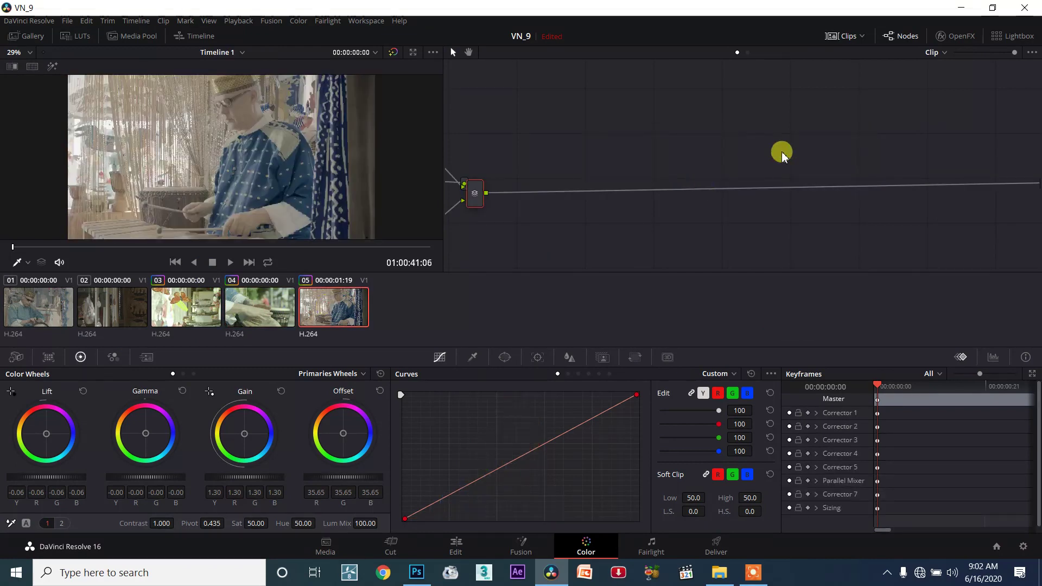
Step: Reset all of clip 05's grades and nodes, leaving a single node 01
right_click(588, 223)
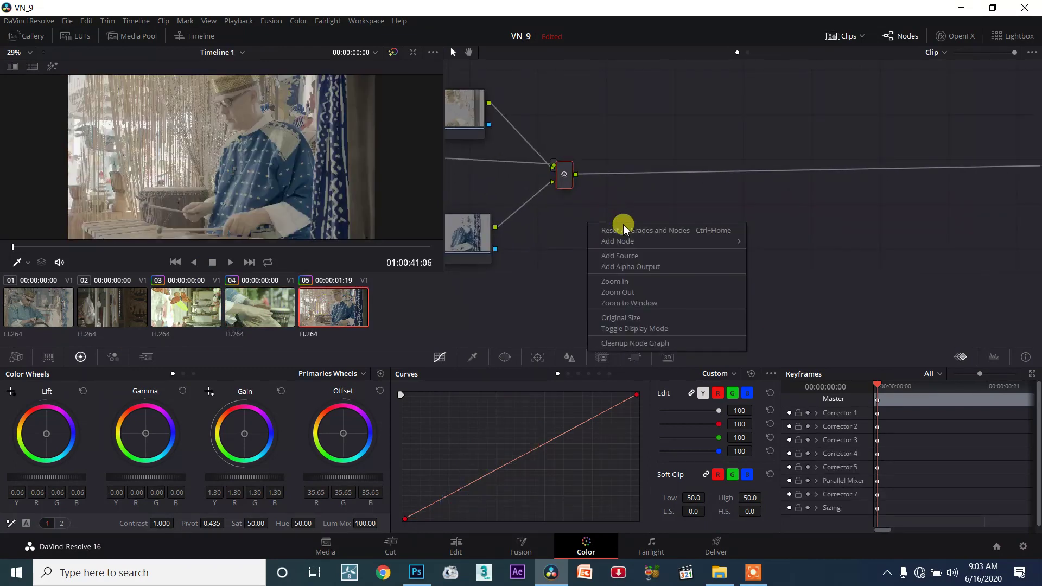
left_click(624, 230)
left_click_drag(582, 72, 697, 134)
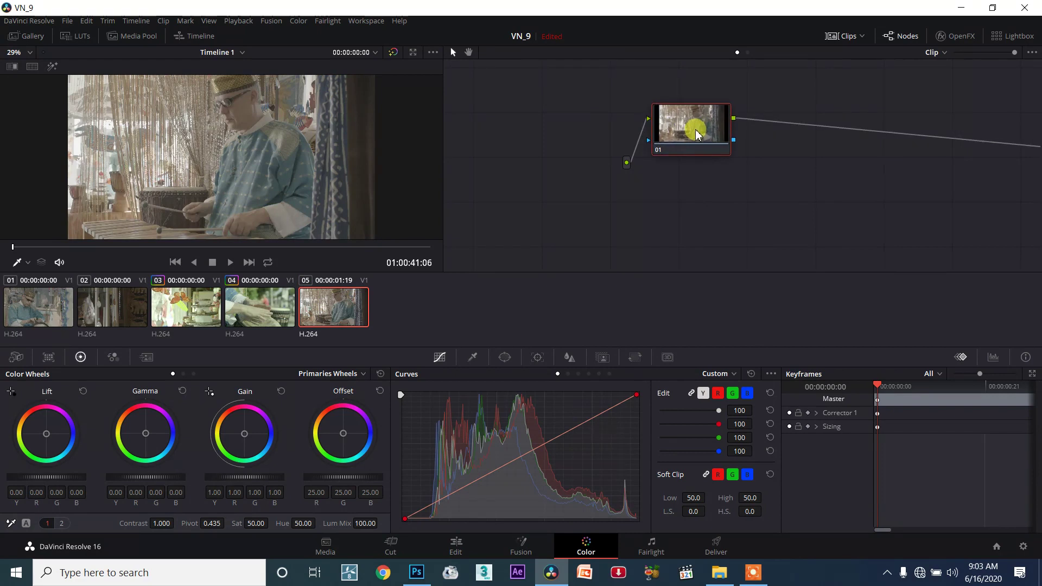
Step: Add serial node 02, then shared node 'vn' as node 03, checking against clip 04
key("alt+s")
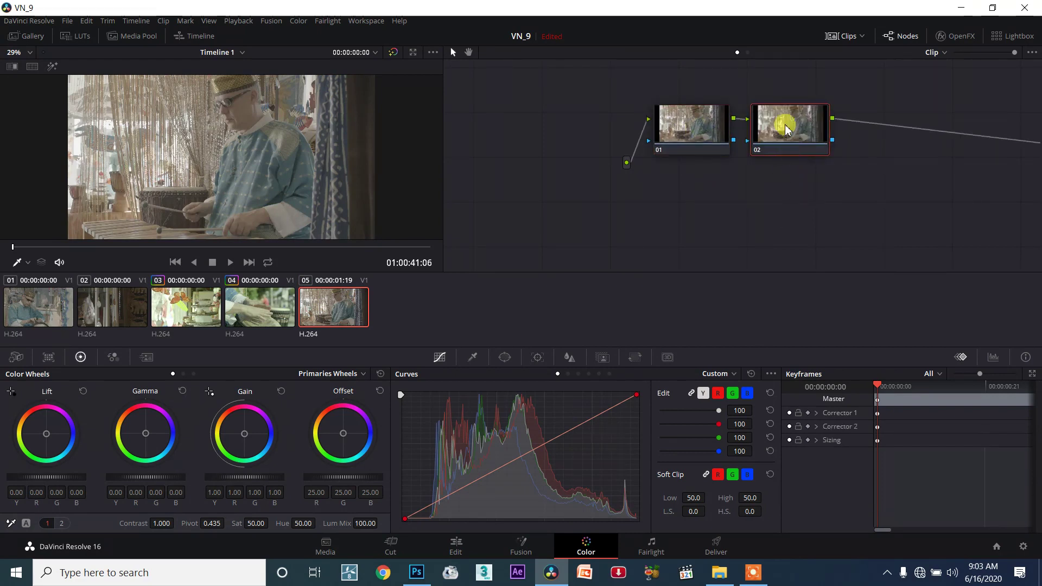
right_click(783, 123)
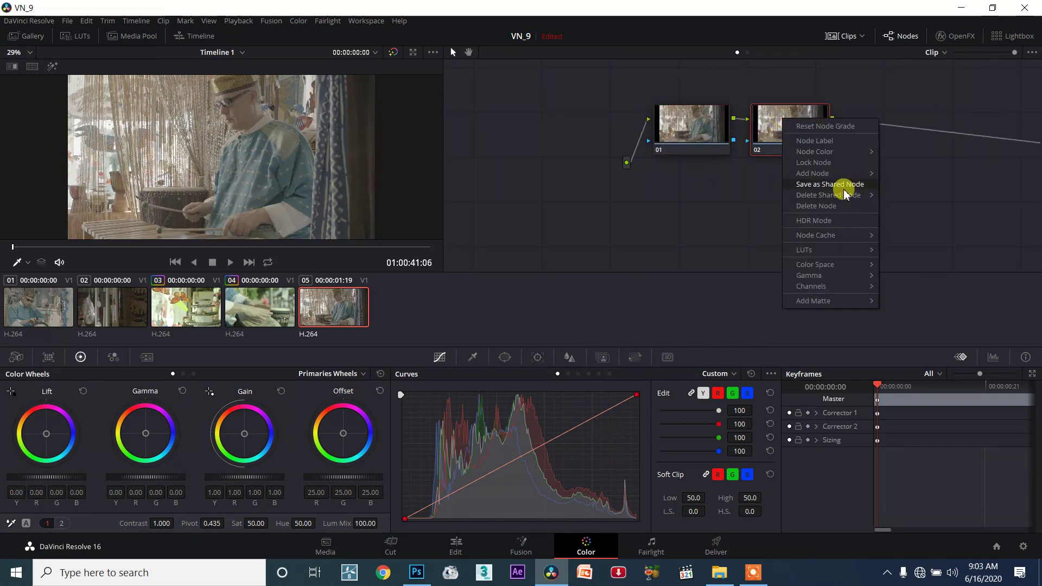
left_click(898, 233)
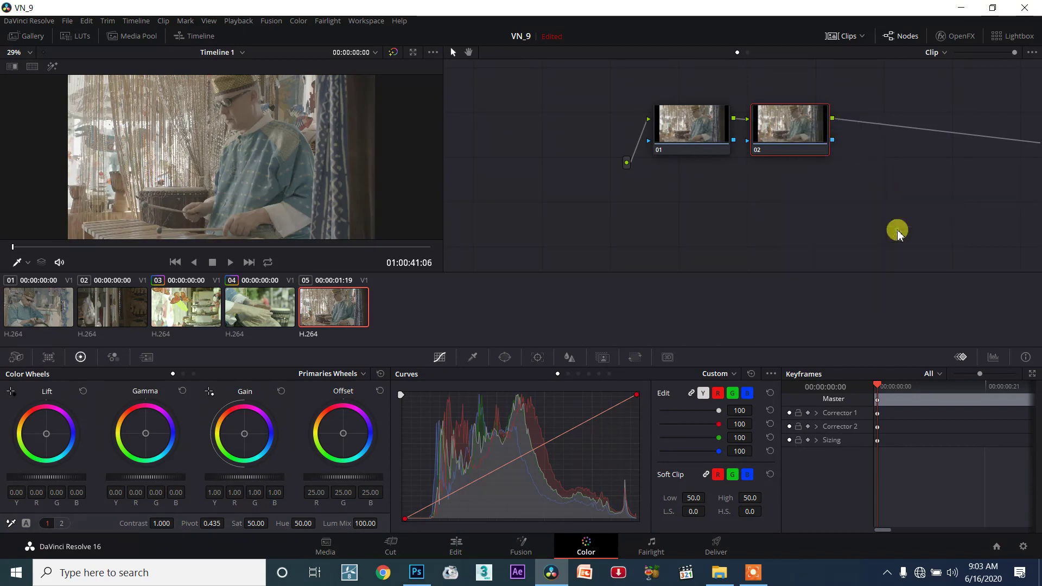
left_click(276, 295)
left_click(309, 295)
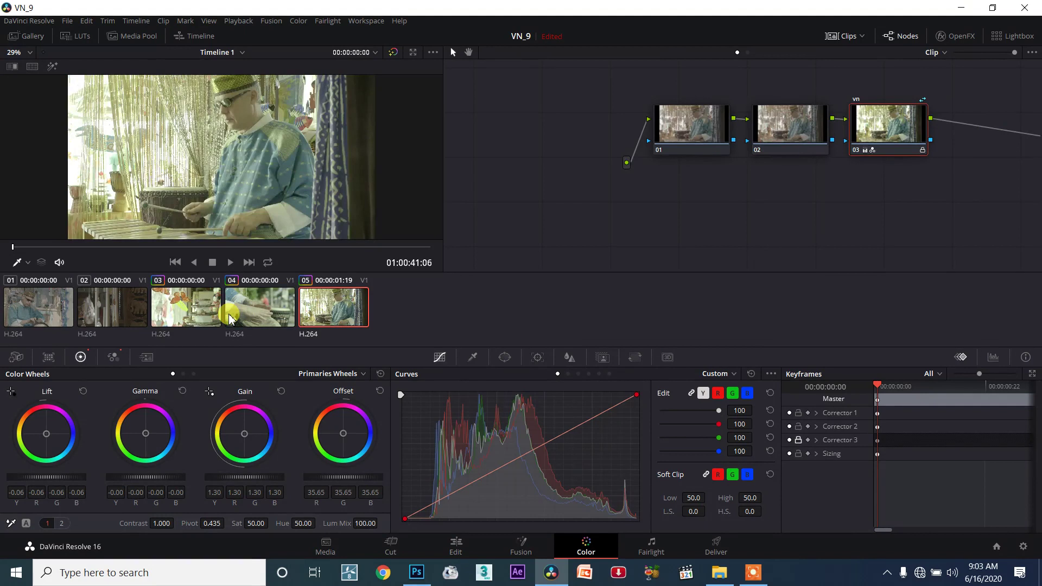
Step: Step between clips 03, 04 and 05 to compare their matching 'vn' grades, ending on clip 03
key("Up")
key("Up")
key("Down")
key("Down")
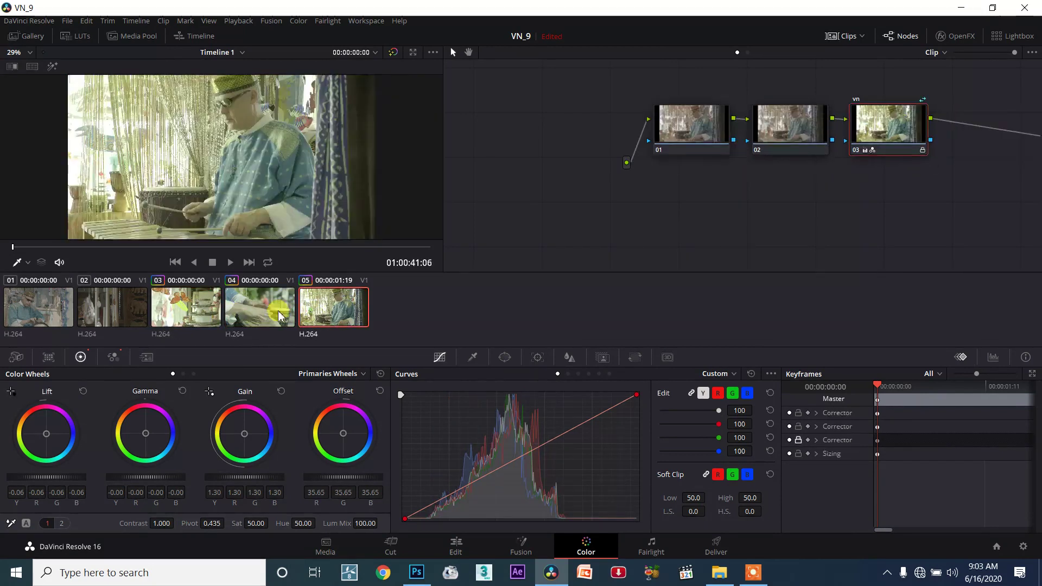
key("Up")
key("Up")
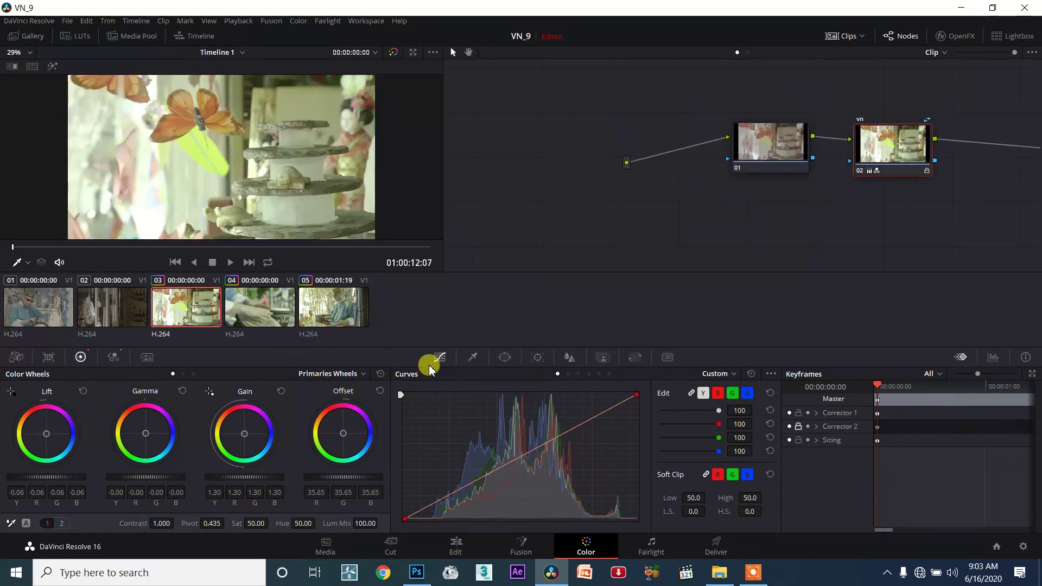